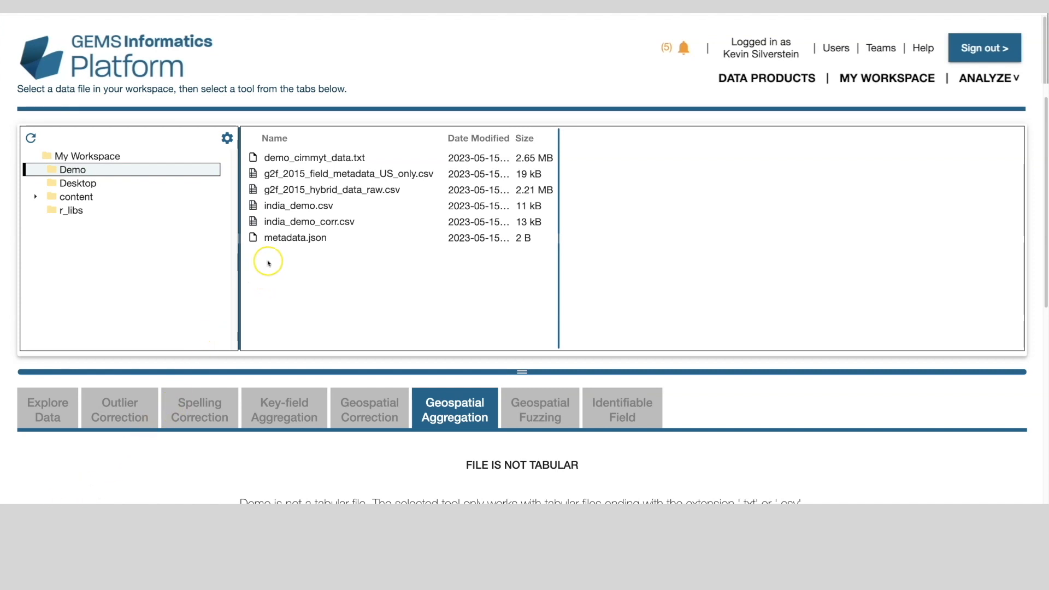
# Step: Load g2f_2015_hybrid_data_raw.csv from the Demo folder into the Outlier Correction tool and view its column list
pyautogui.click(306, 191)
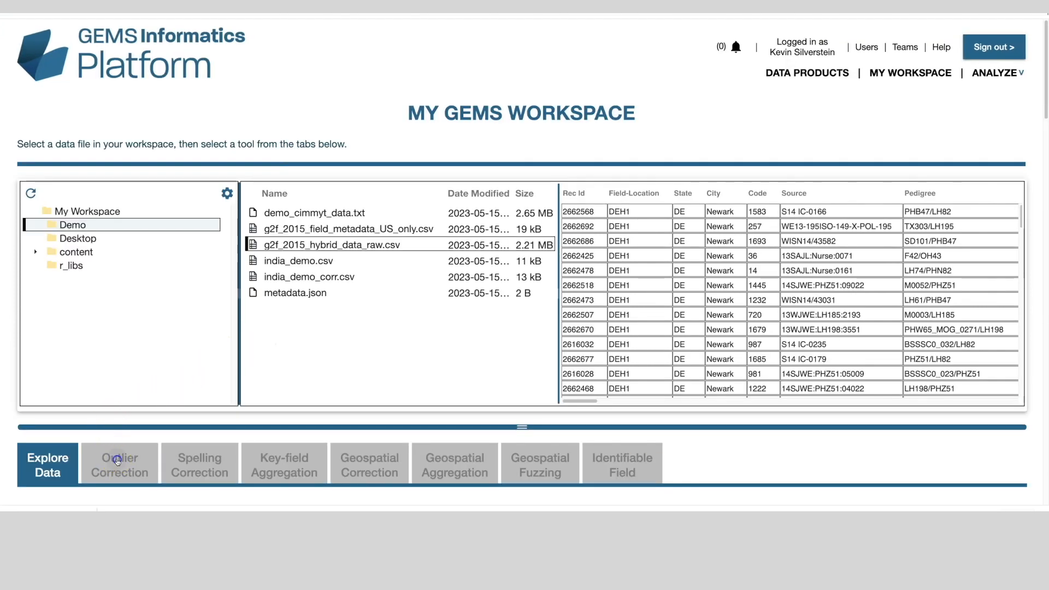
pyautogui.click(117, 461)
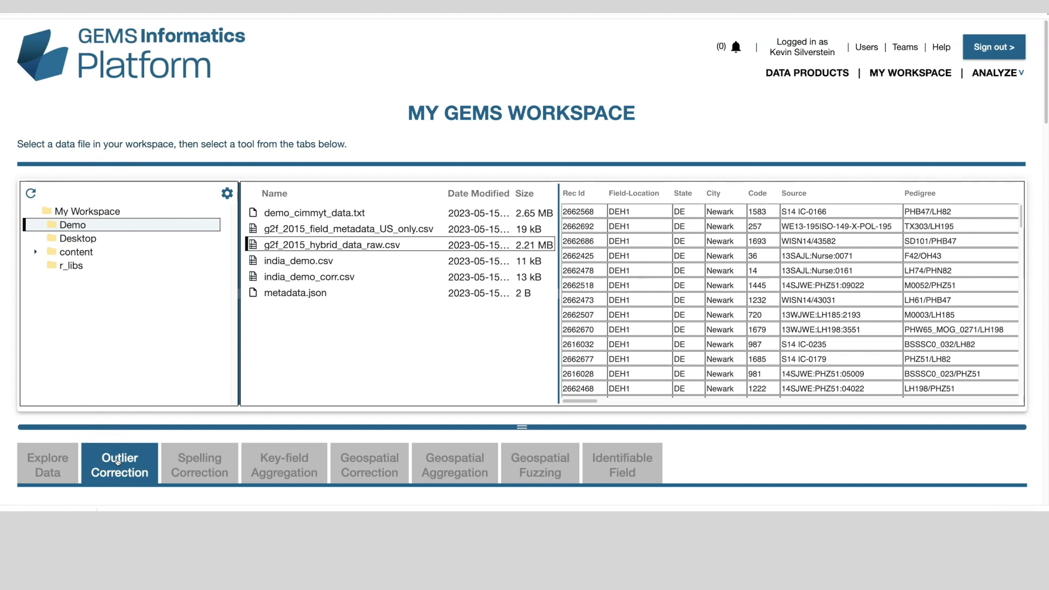
pyautogui.scroll(-3, 117, 462)
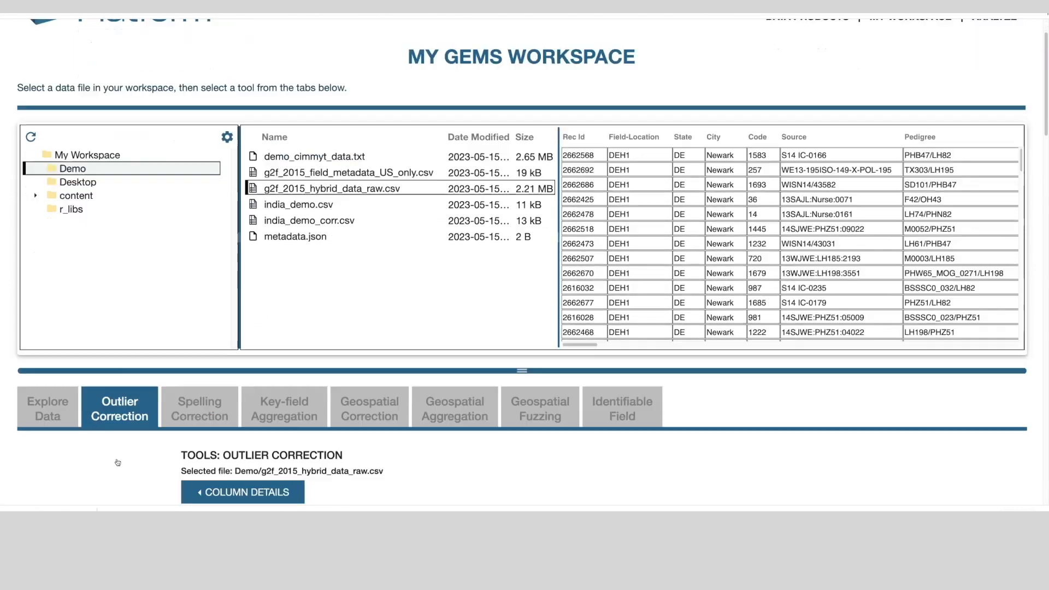
pyautogui.scroll(-2, 117, 462)
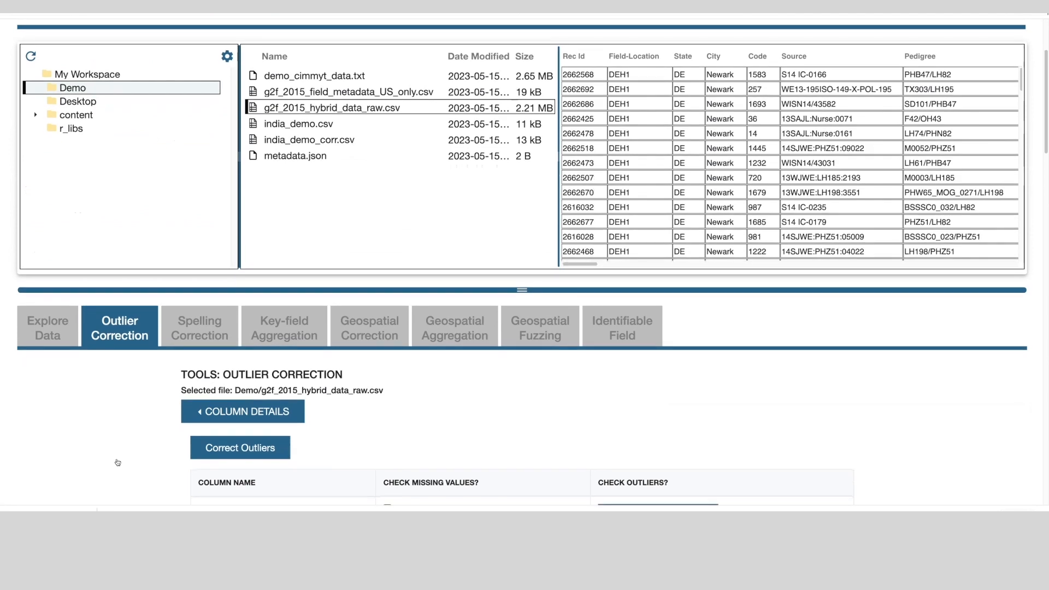
pyautogui.scroll(-5, 117, 463)
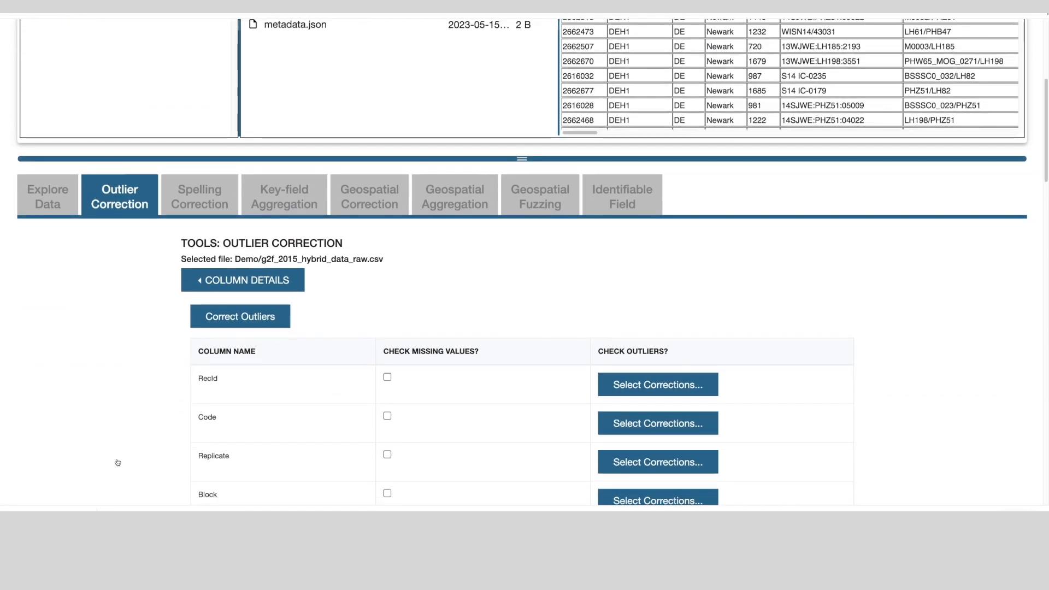
pyautogui.scroll(-1, 117, 463)
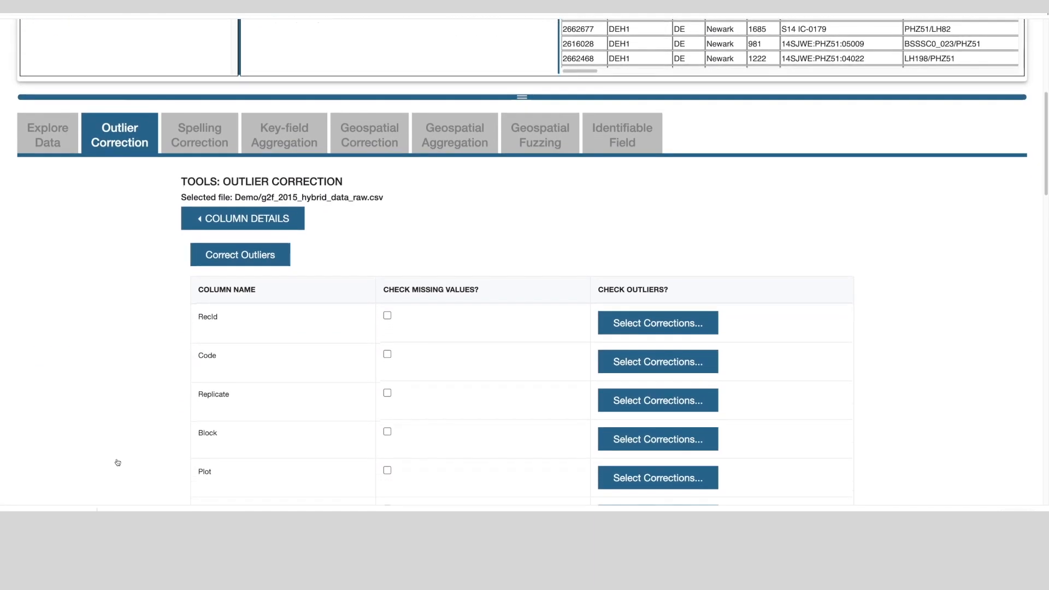
pyautogui.scroll(-1, 117, 462)
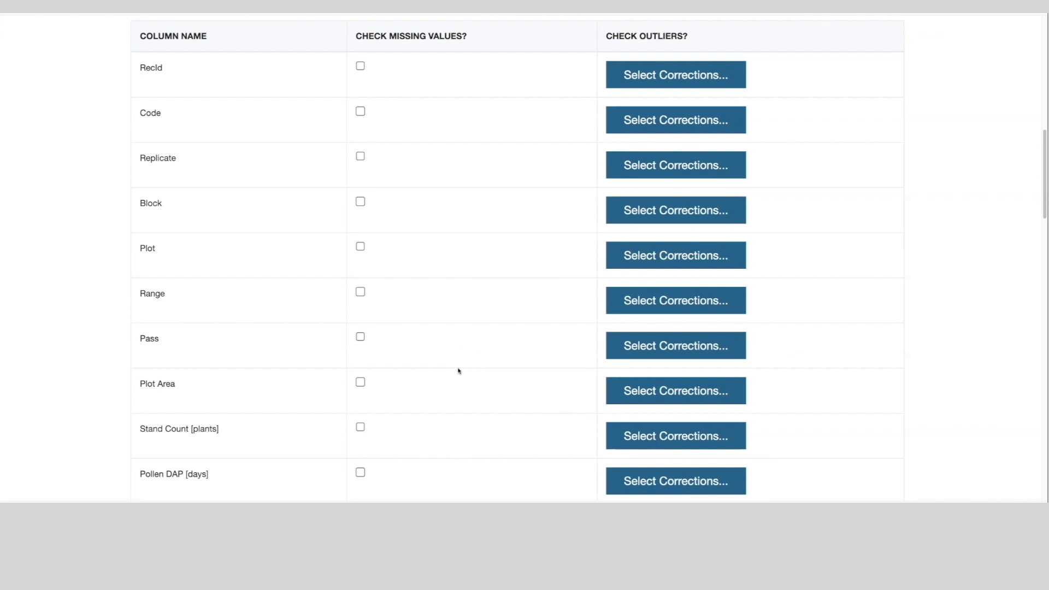
# Step: Open the outlier corrections for Ear height [cm] and review the box plot and the table of outlier rows
pyautogui.scroll(-6, 458, 369)
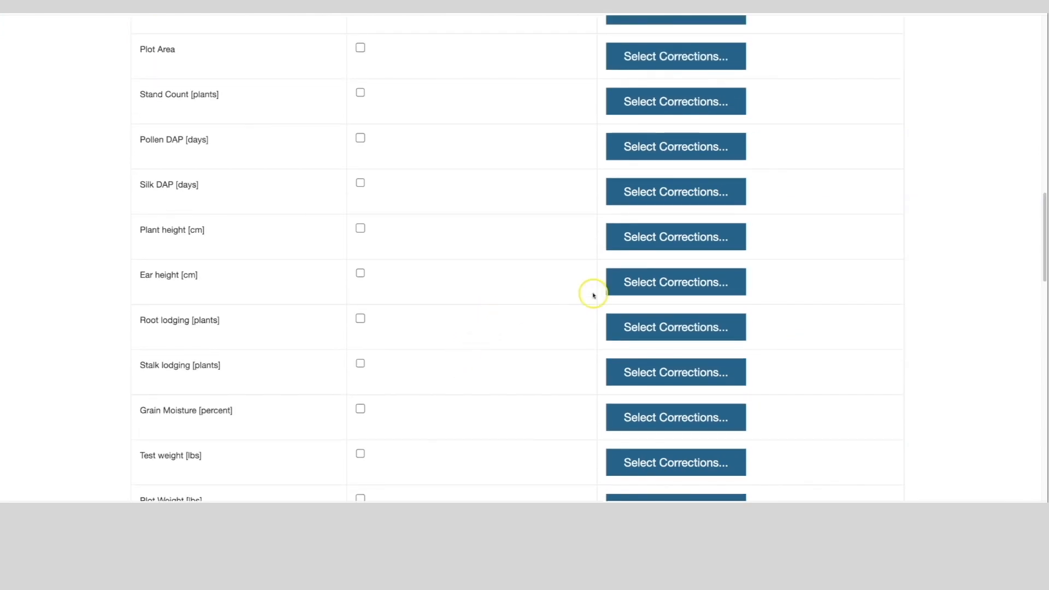
pyautogui.click(643, 284)
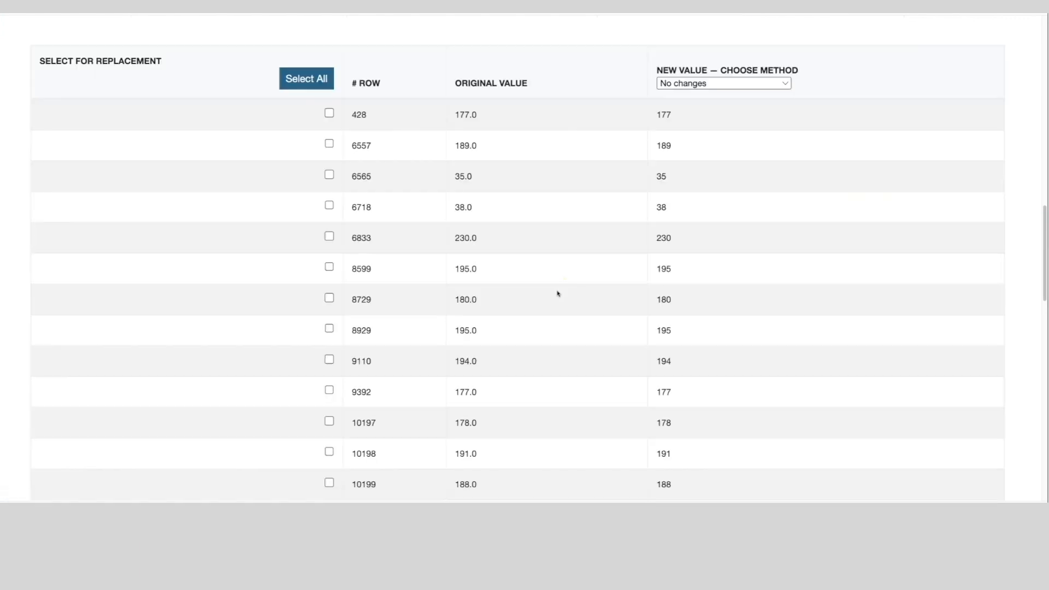
pyautogui.scroll(-4, 546, 297)
pyautogui.scroll(12, 546, 298)
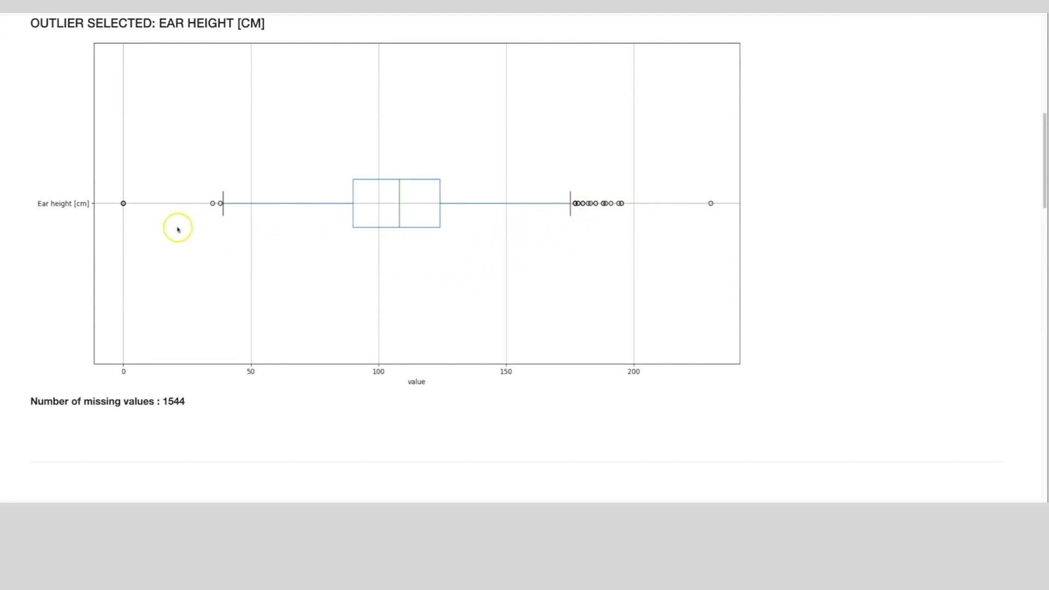
pyautogui.scroll(-3, 344, 358)
pyautogui.scroll(-1, 344, 358)
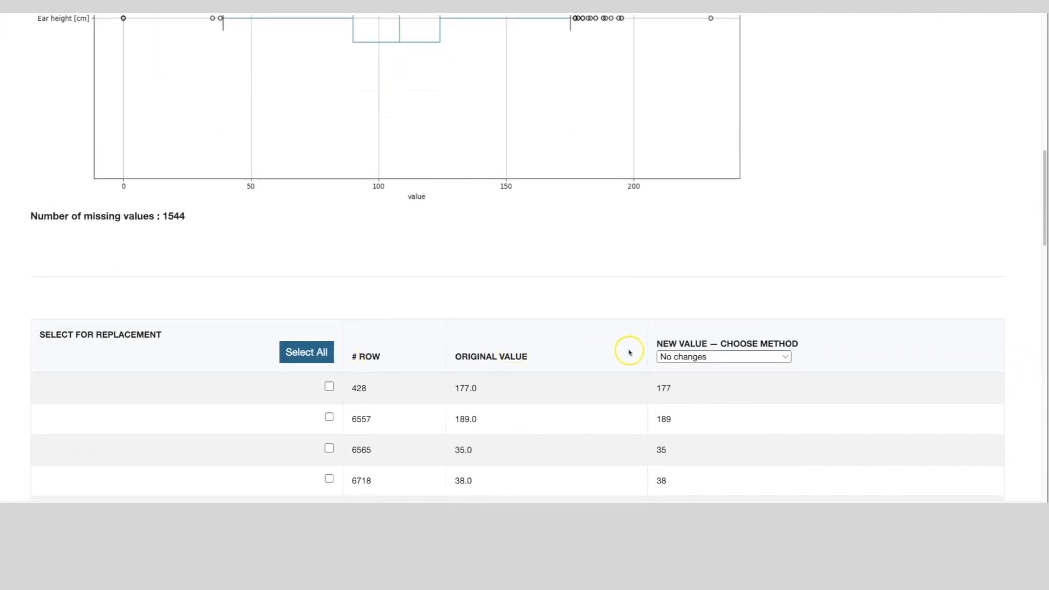
# Step: Set the new-value method for the Ear height [cm] outliers to Replace with Median
pyautogui.click(786, 358)
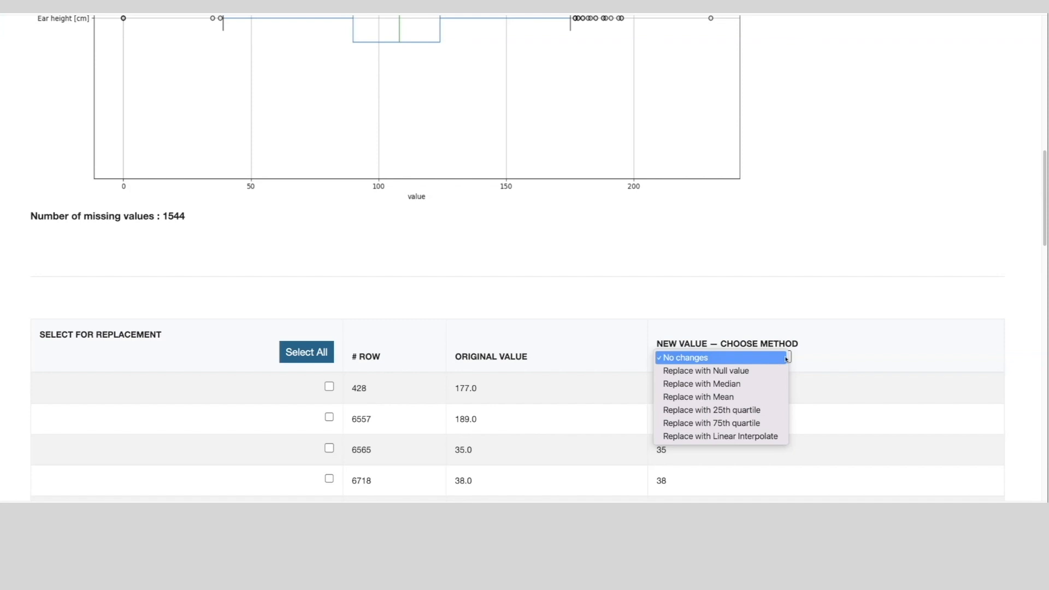
pyautogui.click(761, 383)
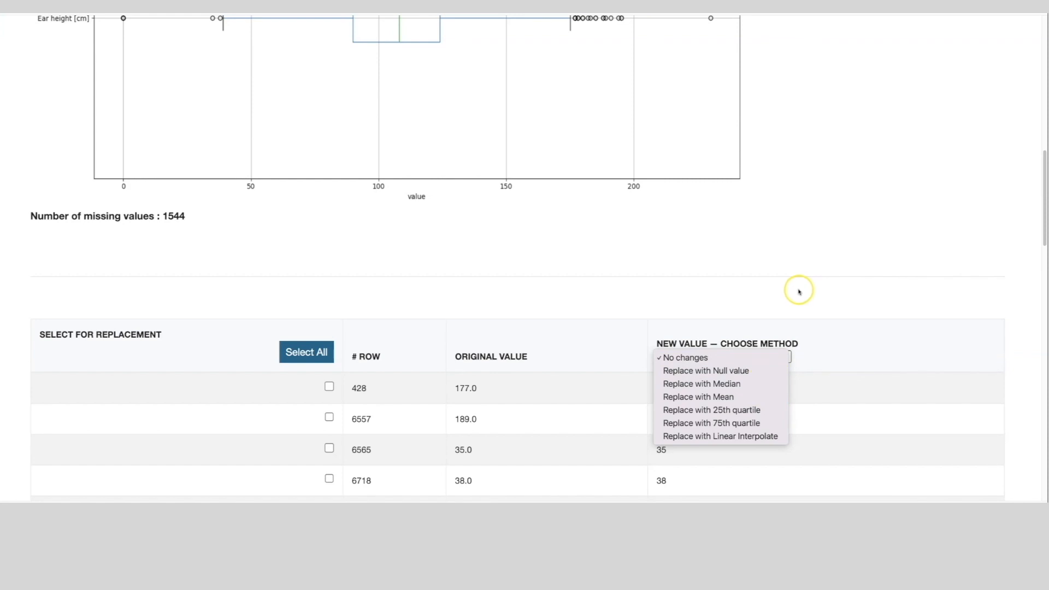
pyautogui.click(740, 382)
pyautogui.scroll(-1, 742, 368)
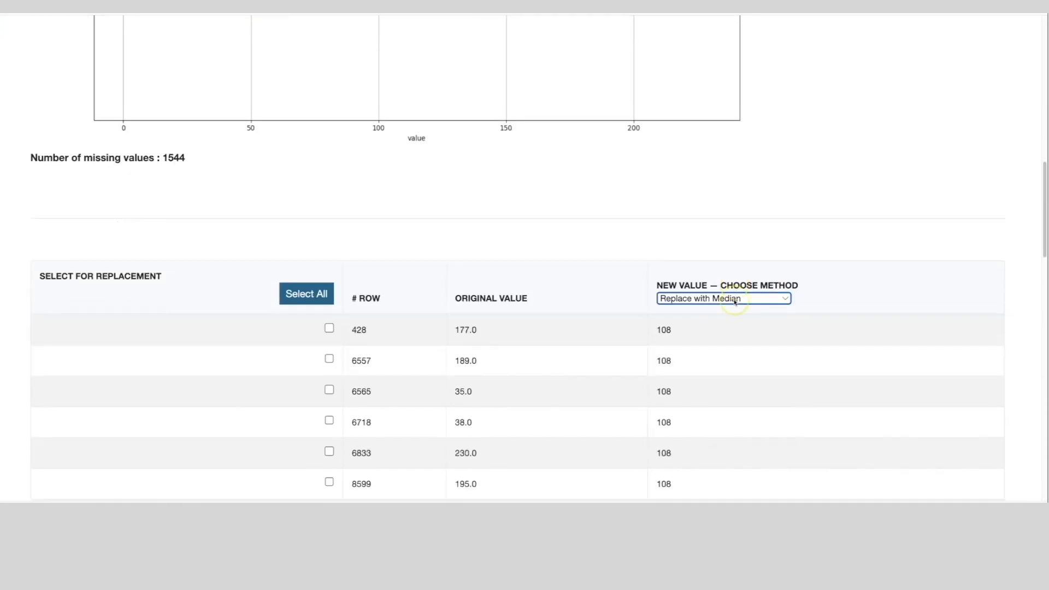
pyautogui.scroll(4, 733, 300)
pyautogui.scroll(1, 738, 302)
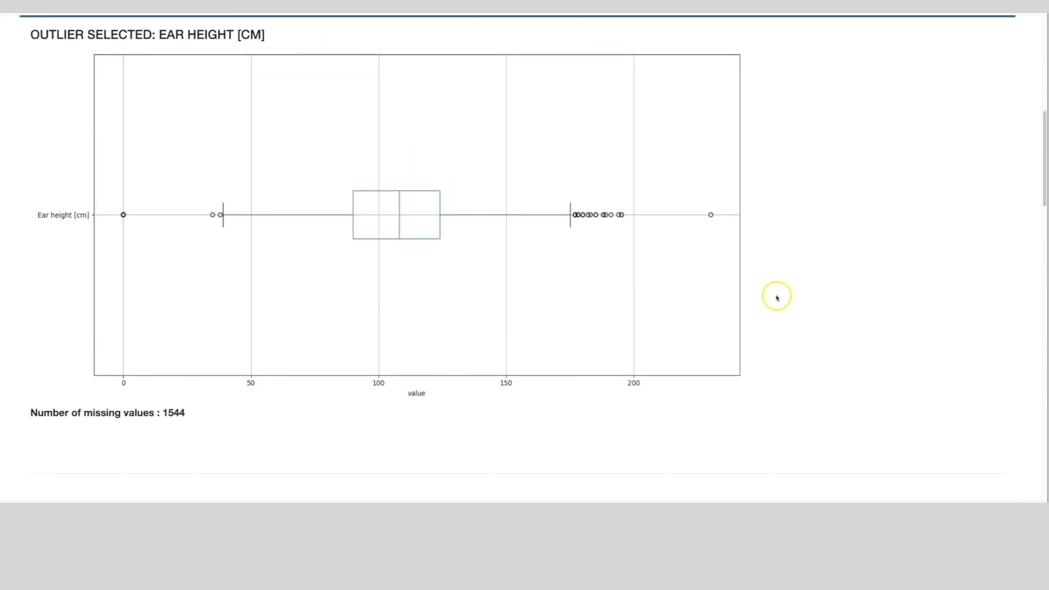
# Step: Review the Ear height box plot and proposed replacement values, and return to the column list without saving
pyautogui.click(780, 395)
pyautogui.scroll(-1, 780, 396)
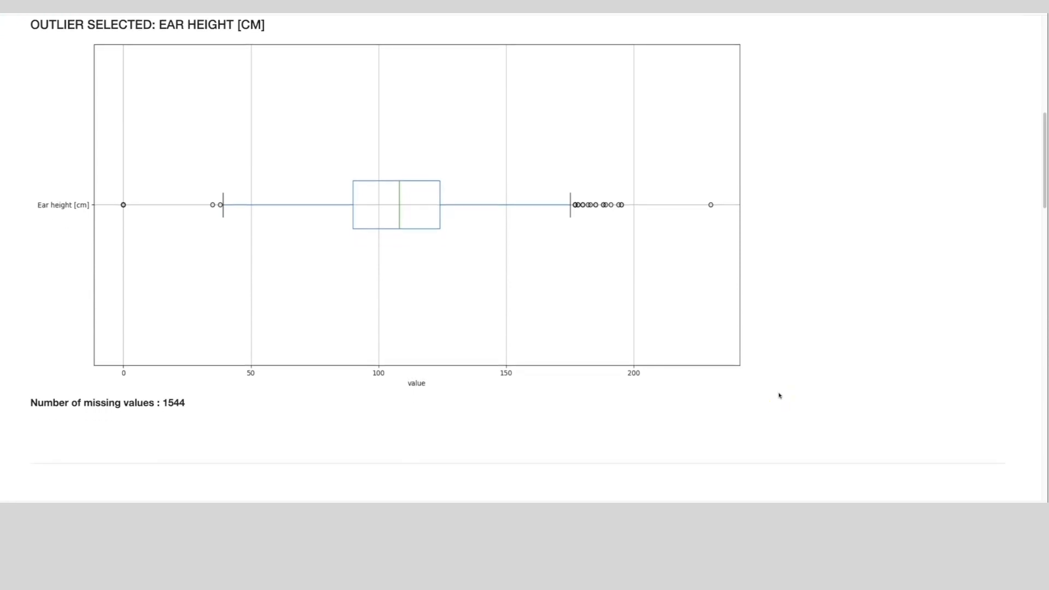
pyautogui.scroll(-4, 780, 396)
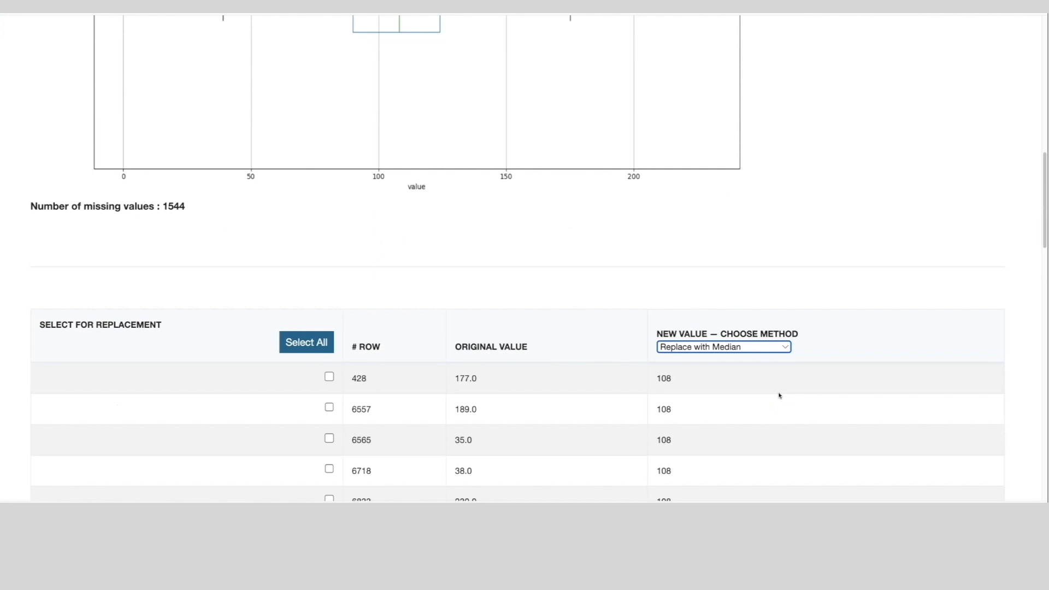
pyautogui.scroll(4, 780, 395)
pyautogui.scroll(-15, 780, 393)
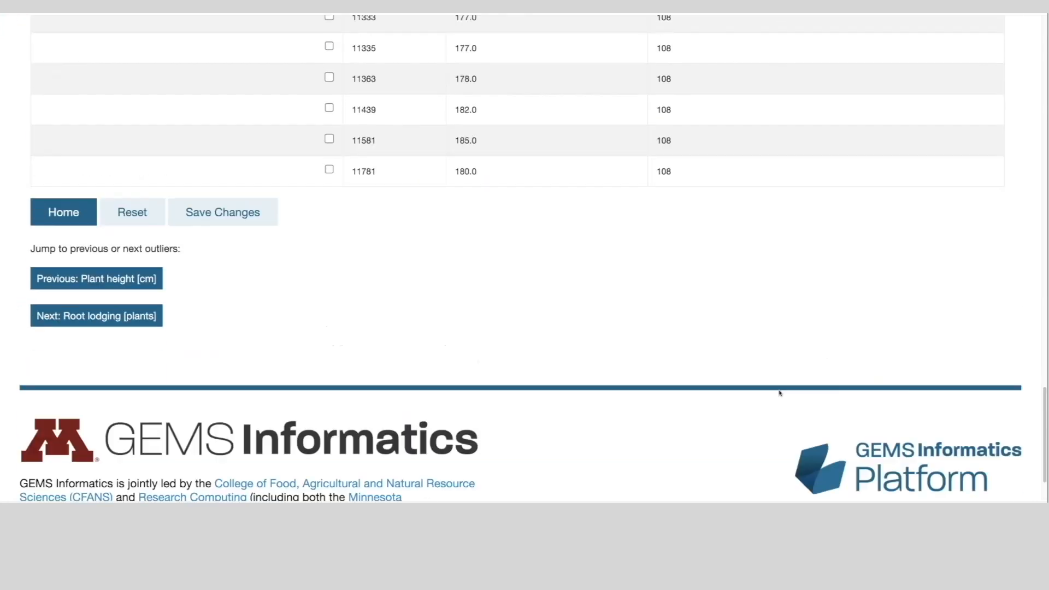
pyautogui.scroll(3, 780, 392)
pyautogui.click(111, 290)
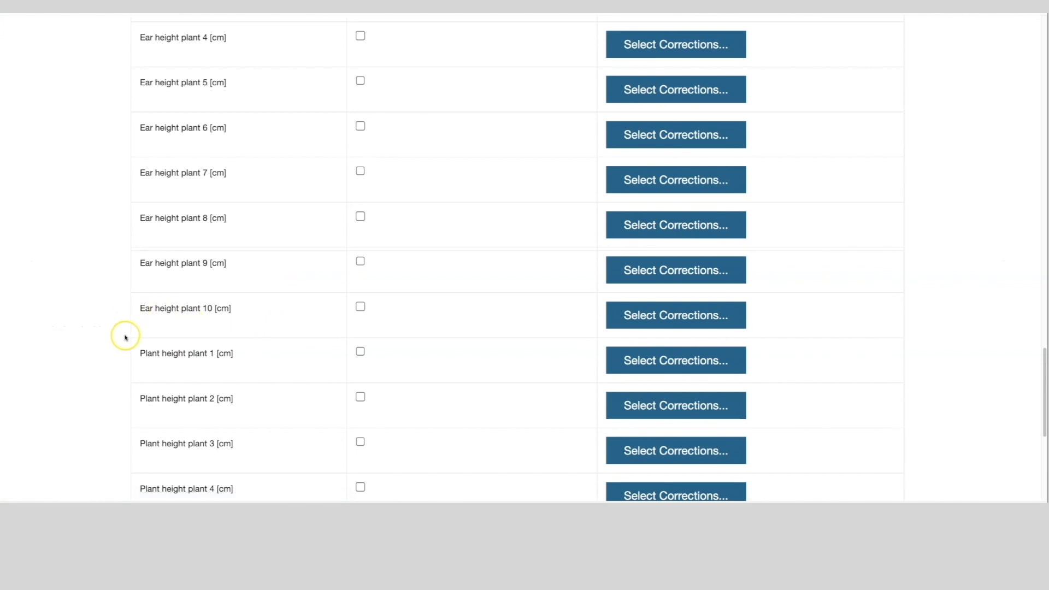
# Step: Open the outlier corrections for the Pollen DAP [days] column
pyautogui.scroll(10, 118, 325)
pyautogui.scroll(5, 118, 325)
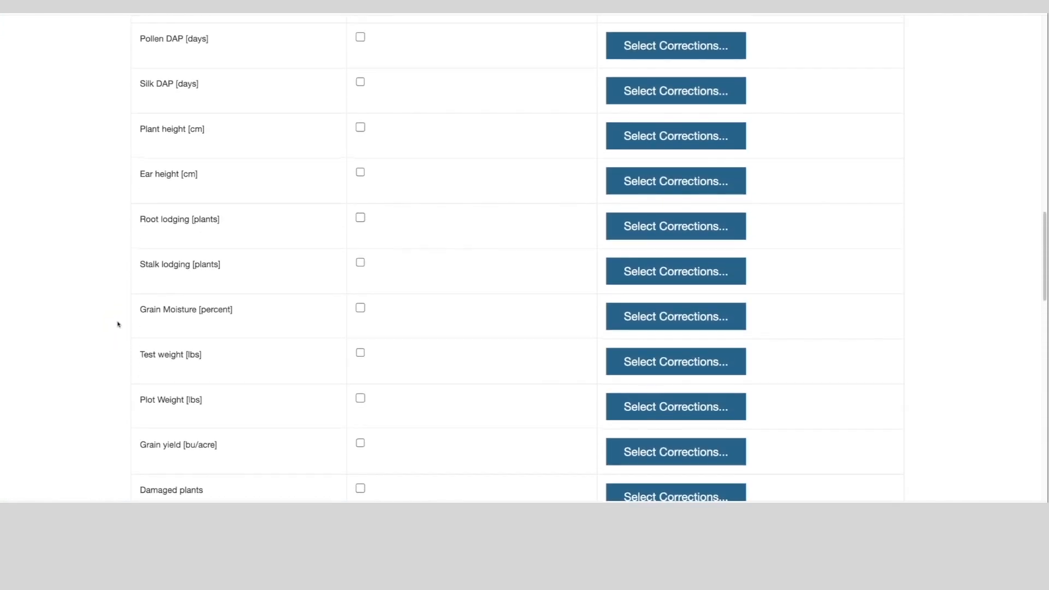
pyautogui.scroll(2, 118, 325)
pyautogui.click(154, 230)
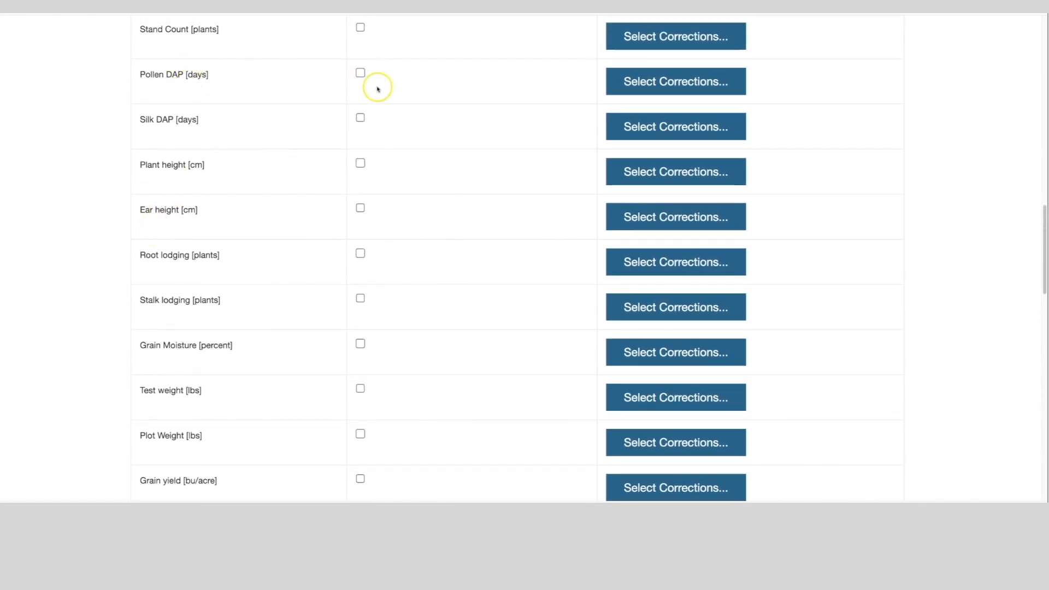
pyautogui.click(665, 83)
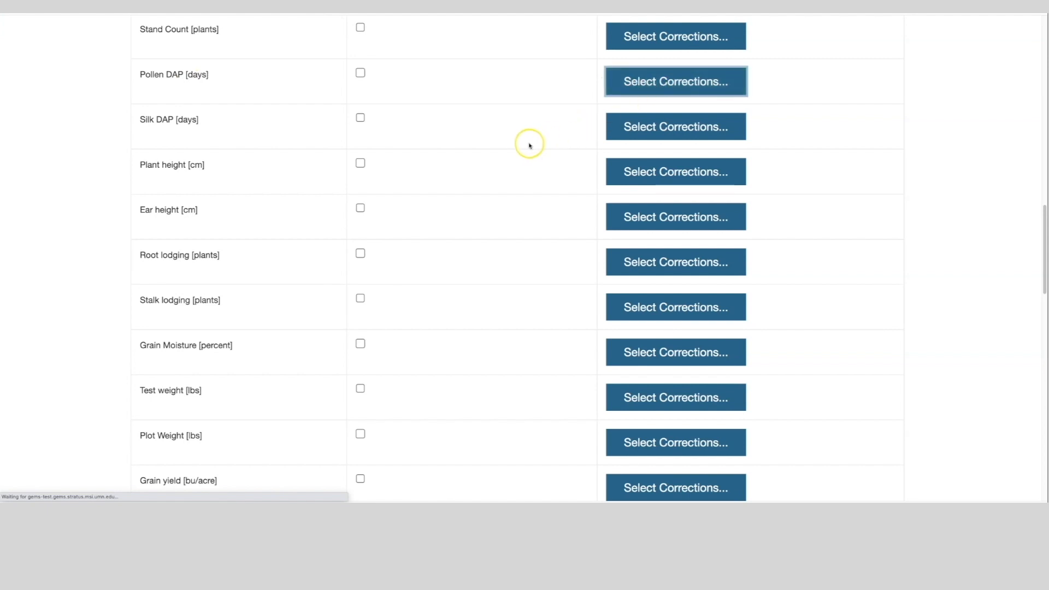
pyautogui.scroll(3, 486, 158)
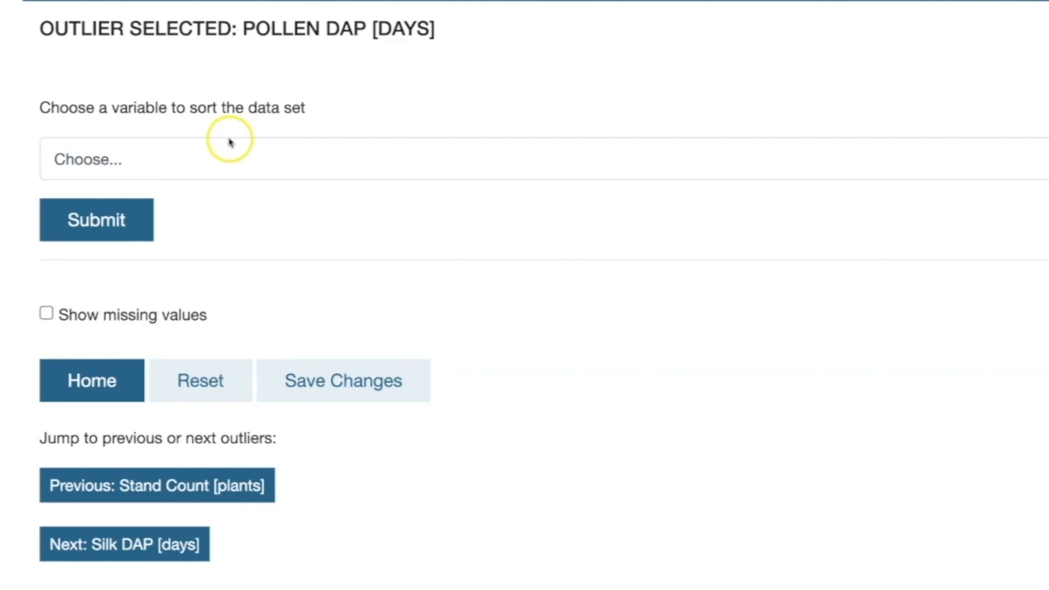
# Step: Sort the Pollen DAP data set by Silk DAP [days]
pyautogui.click(180, 156)
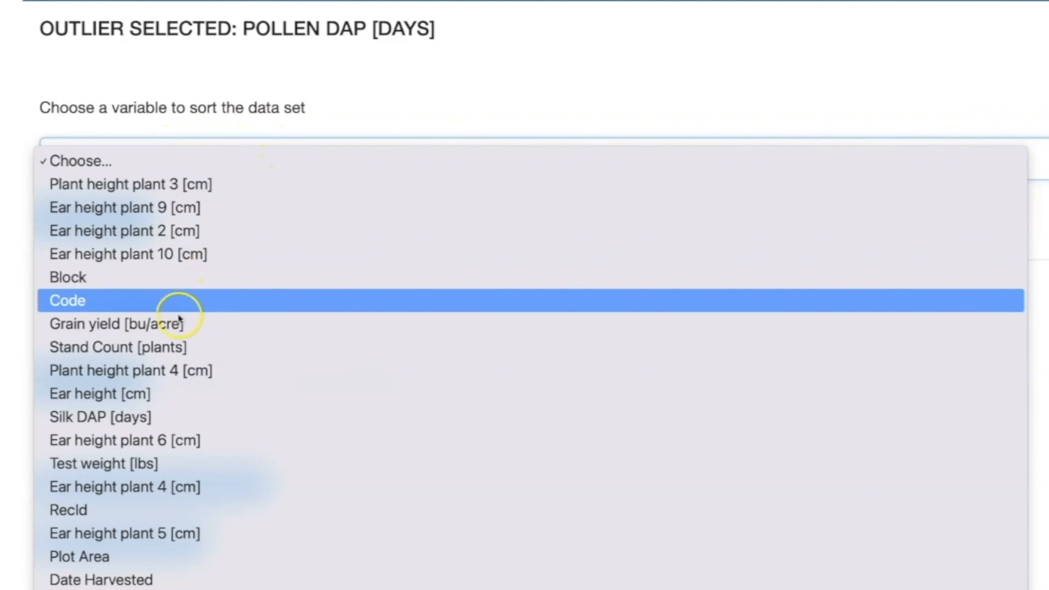
pyautogui.click(99, 418)
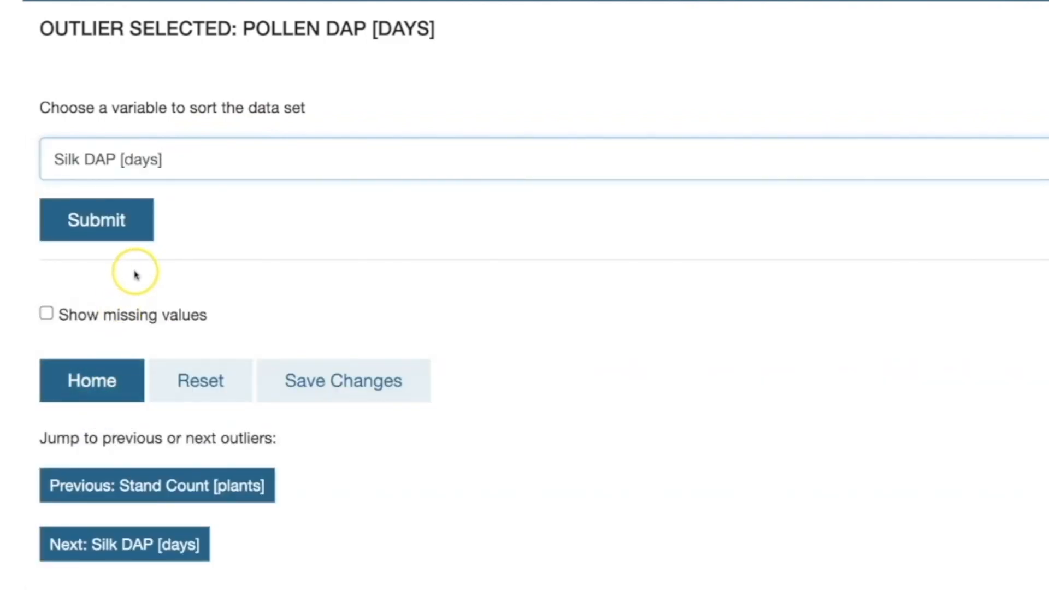
pyautogui.click(126, 221)
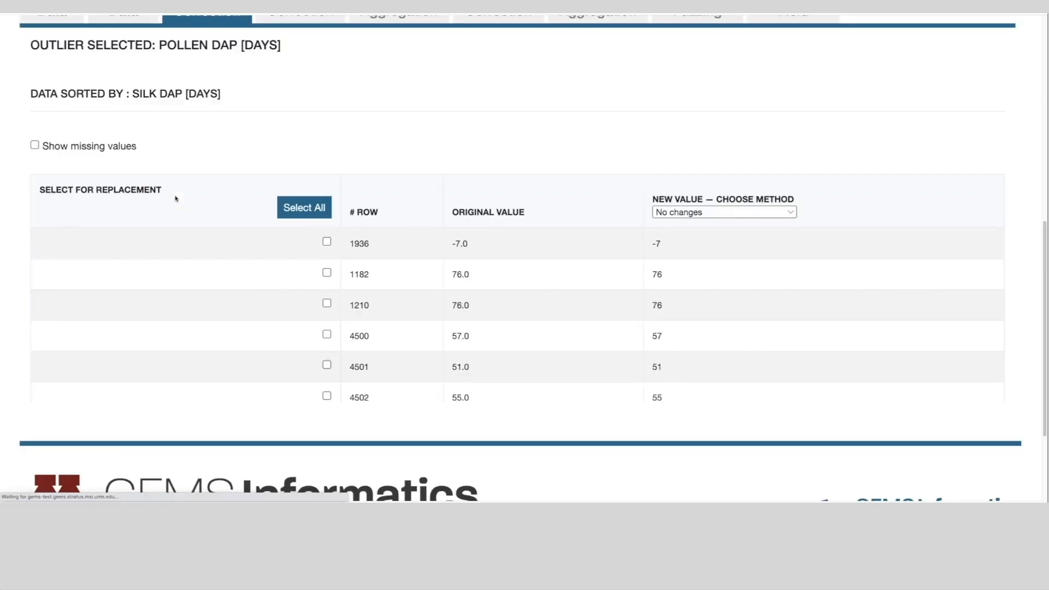
# Step: Examine the Pollen DAP versus Silk DAP plot for its rolling mean trend, bounds, outliers and missing values
pyautogui.scroll(1, 183, 263)
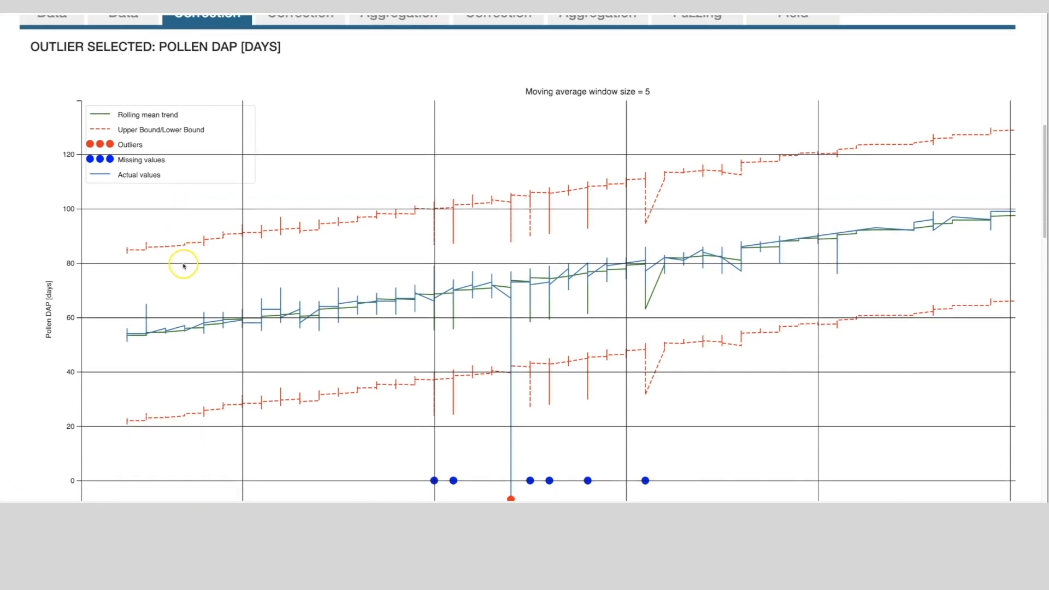
pyautogui.scroll(-1, 184, 262)
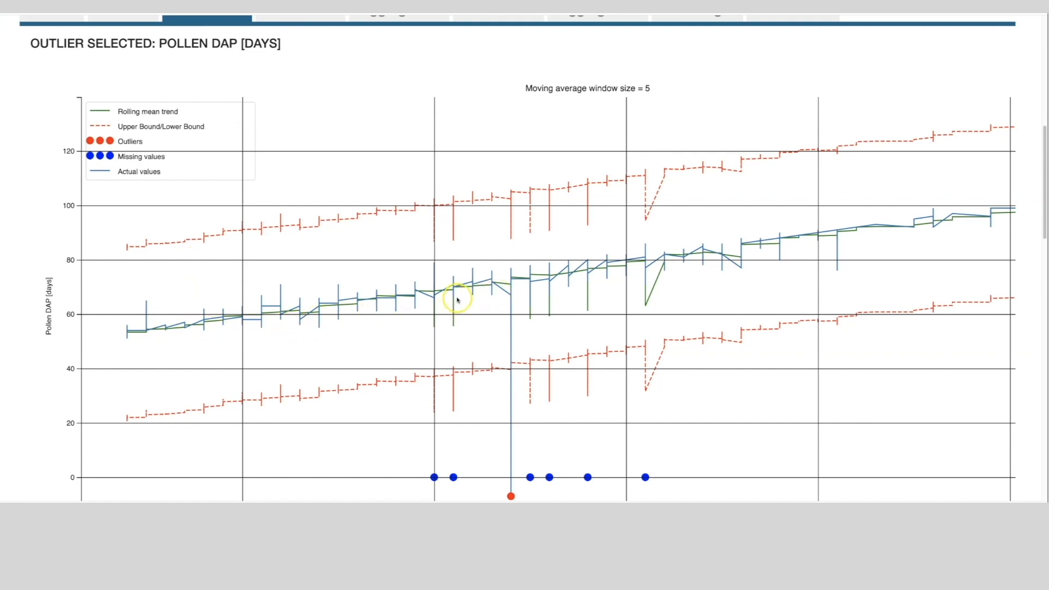
pyautogui.scroll(2, 458, 299)
pyautogui.scroll(-3, 458, 299)
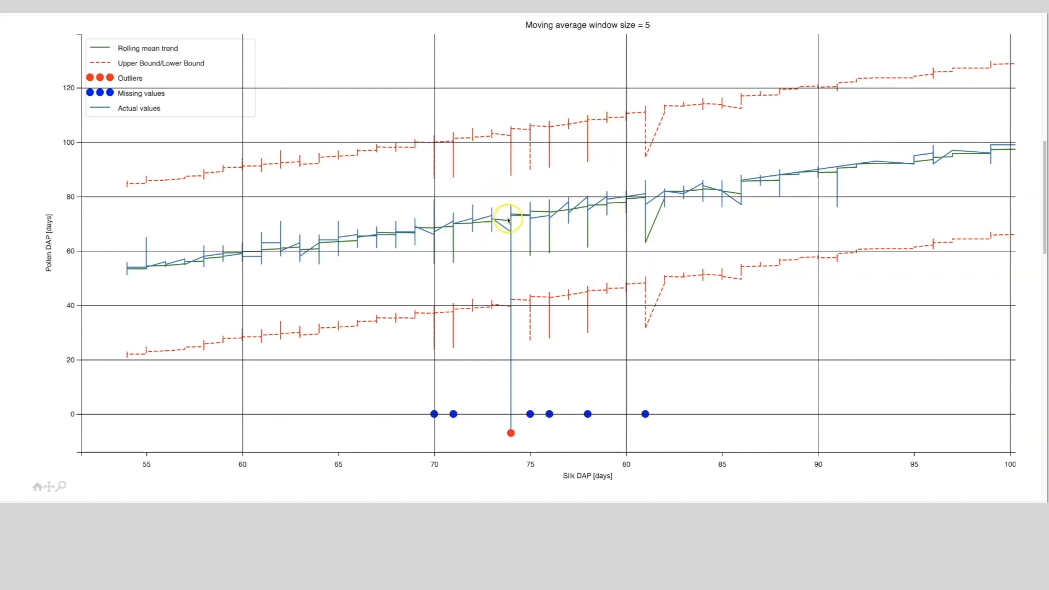
pyautogui.moveTo(510, 435)
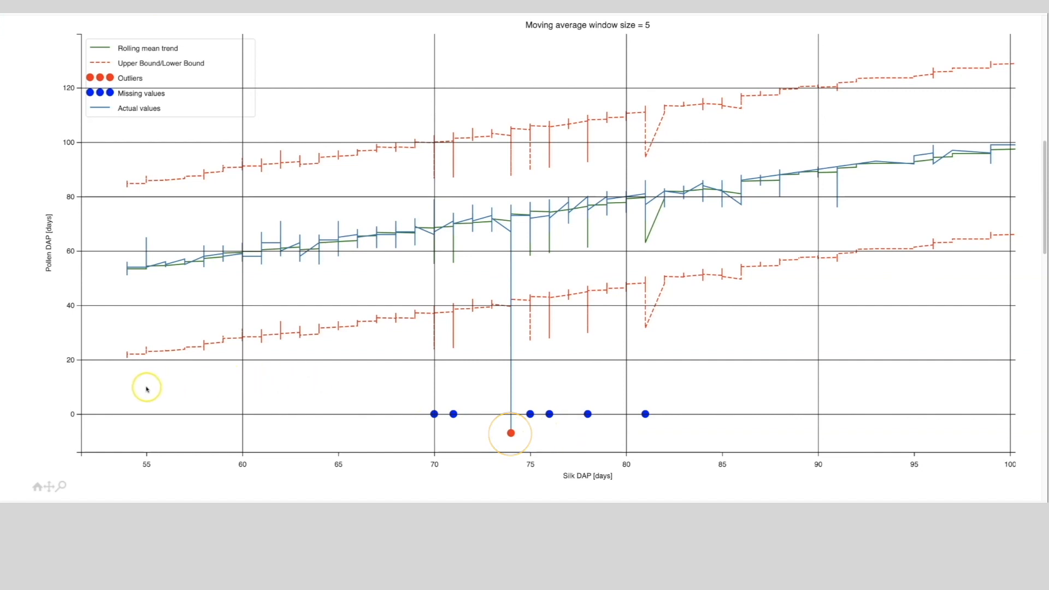
pyautogui.scroll(-3, 156, 371)
pyautogui.scroll(3, 156, 370)
# Step: Set the new-value method for the Pollen DAP outliers to Replace with Rolling Mean
pyautogui.scroll(-4, 156, 370)
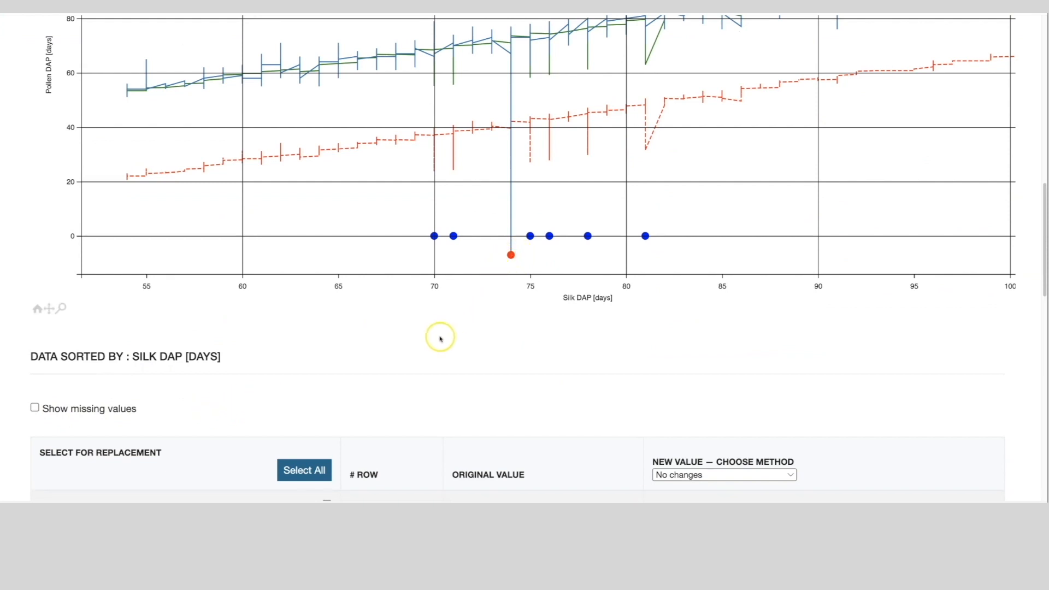
pyautogui.scroll(-3, 435, 335)
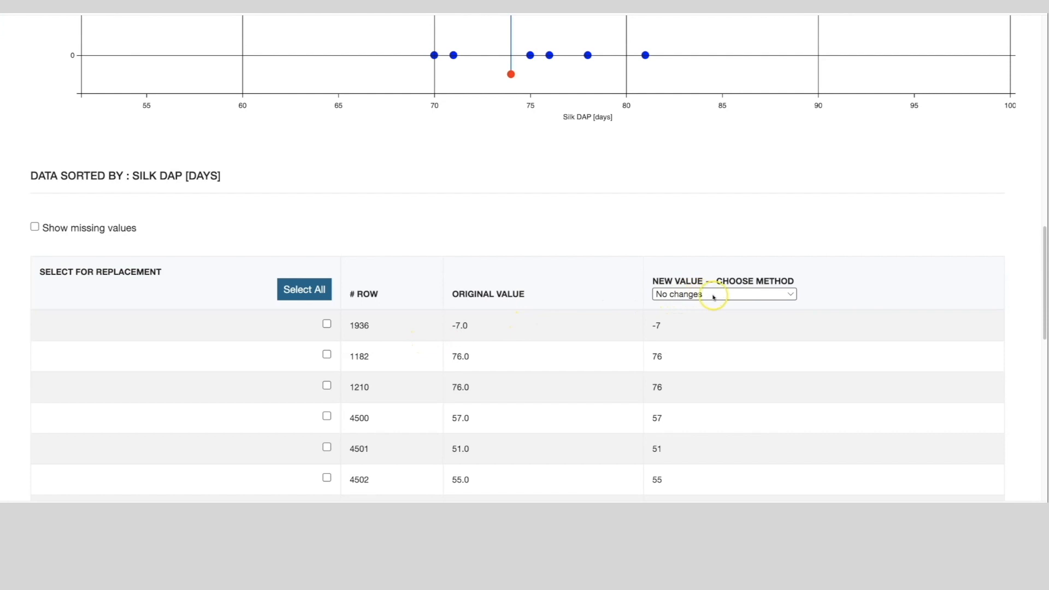
pyautogui.click(792, 295)
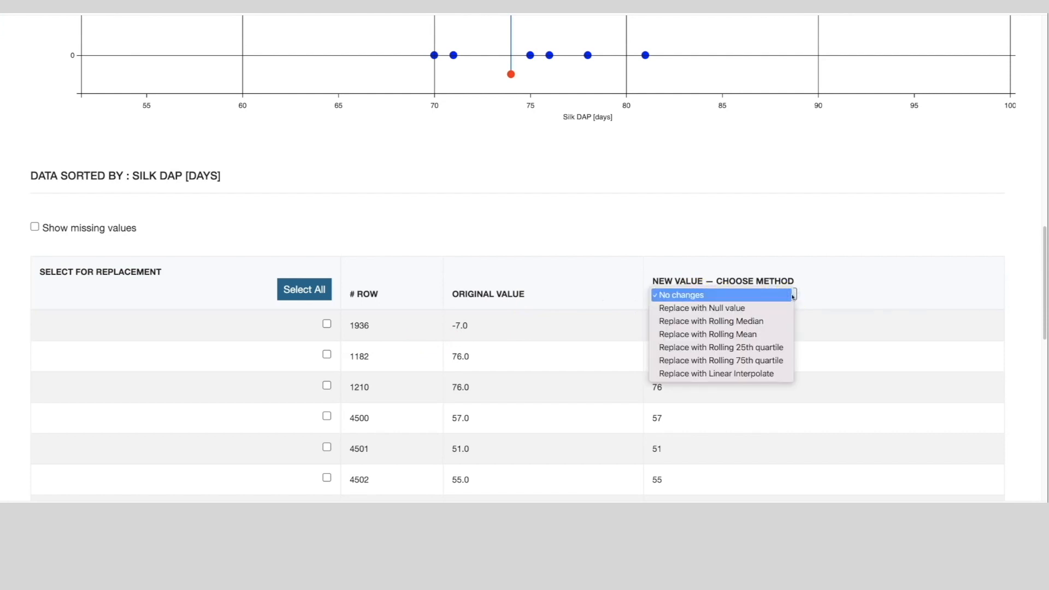
pyautogui.click(779, 304)
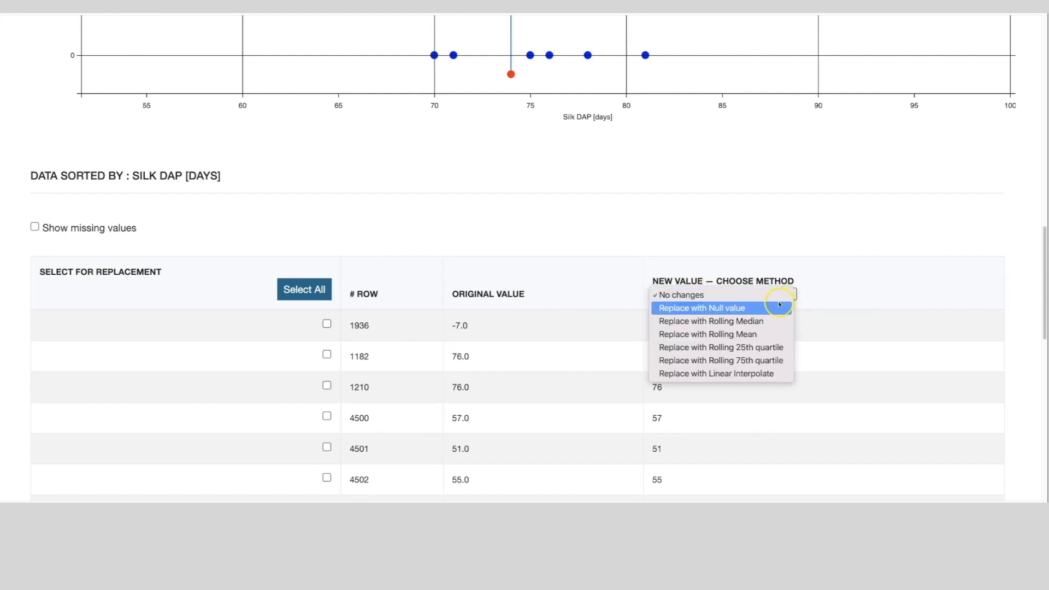
pyautogui.click(756, 331)
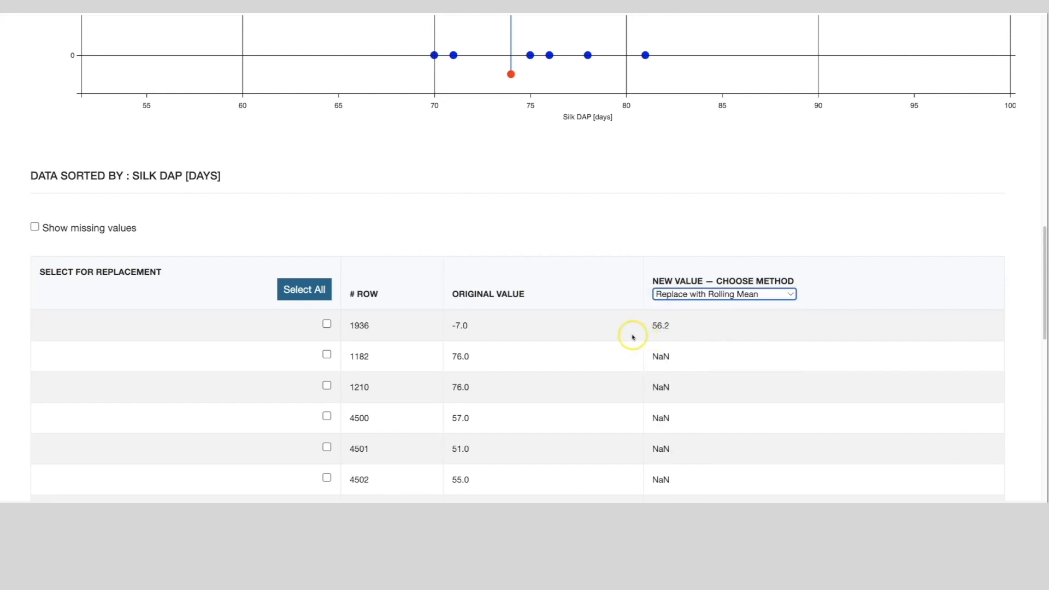
# Step: Mark row 1936 for replacement and compare it with the red outlier point on the plot
pyautogui.click(327, 323)
pyautogui.scroll(-1, 432, 306)
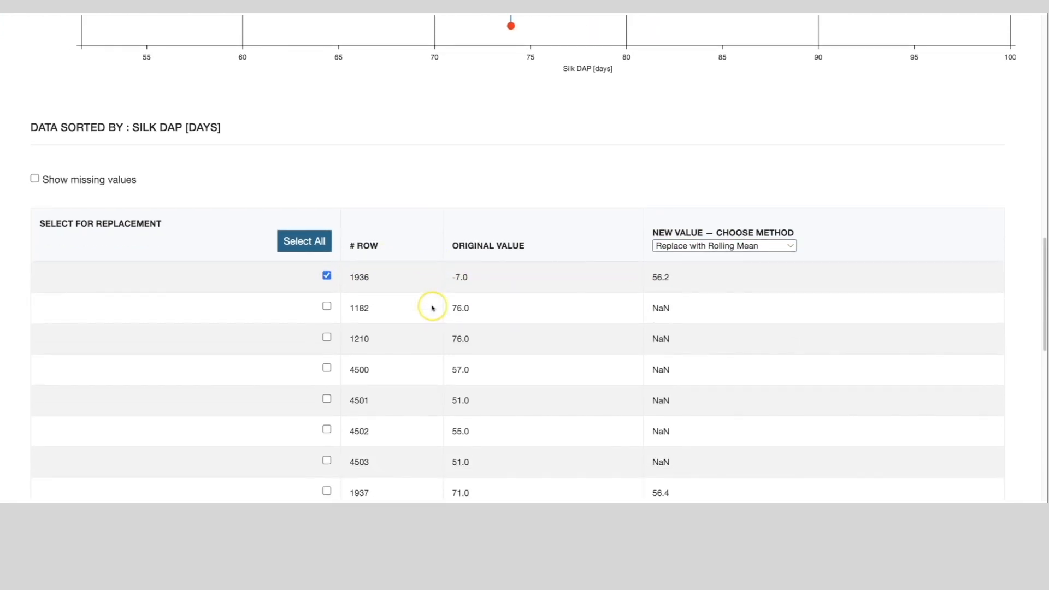
pyautogui.scroll(4, 432, 306)
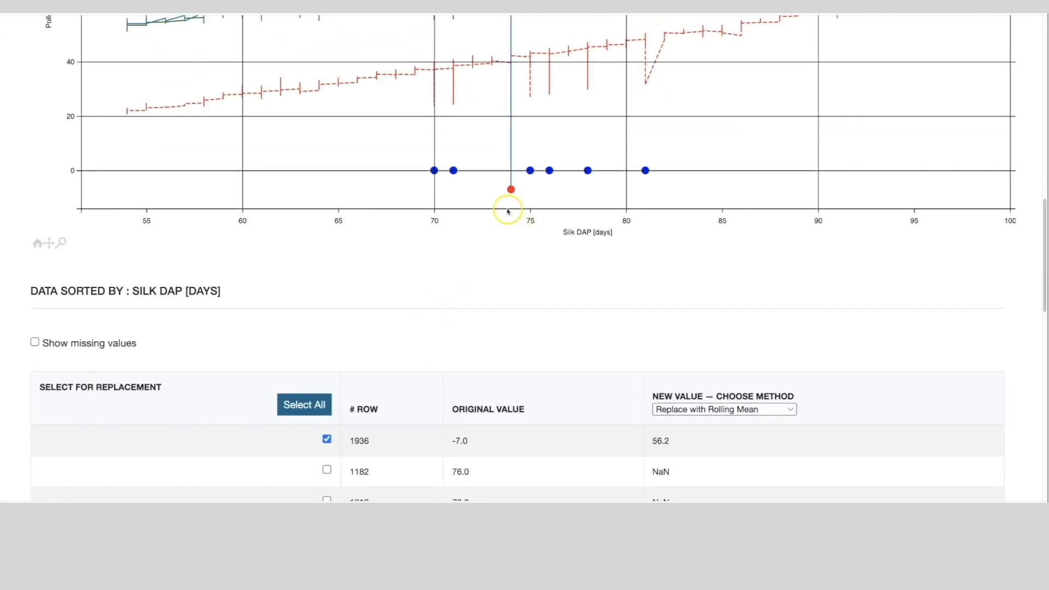
pyautogui.scroll(2, 514, 60)
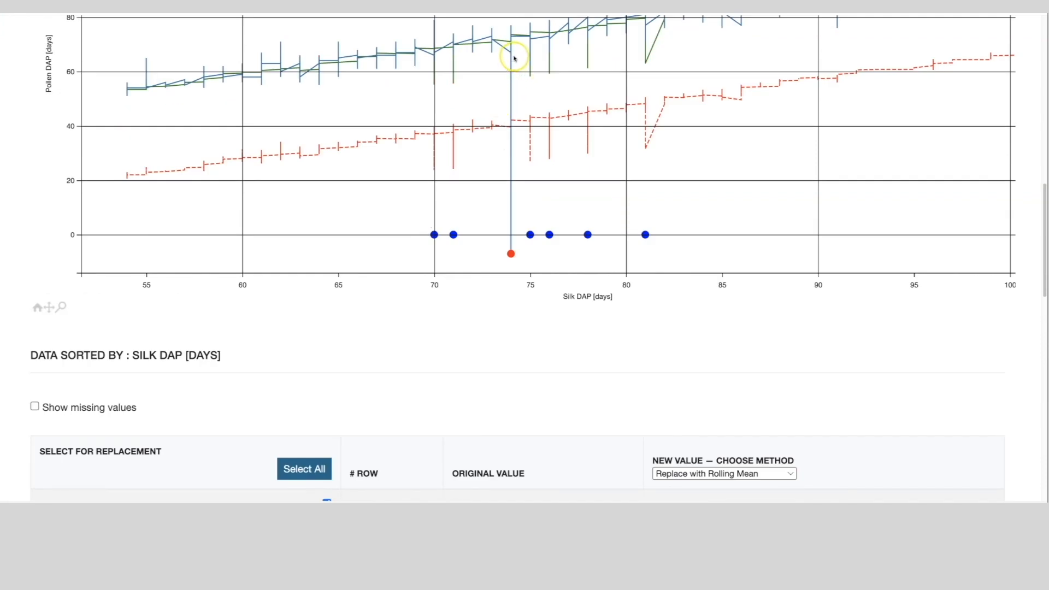